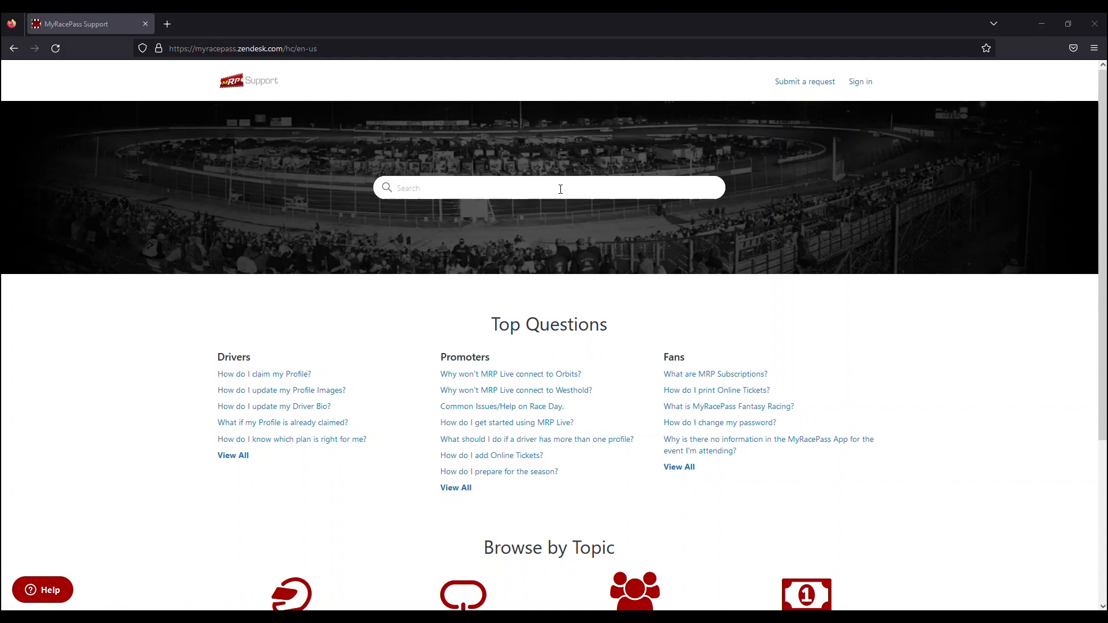
Step: Search the support site for 1099 and open the Working with 1099 Forms in MyRacePass article at its software options
click(561, 190)
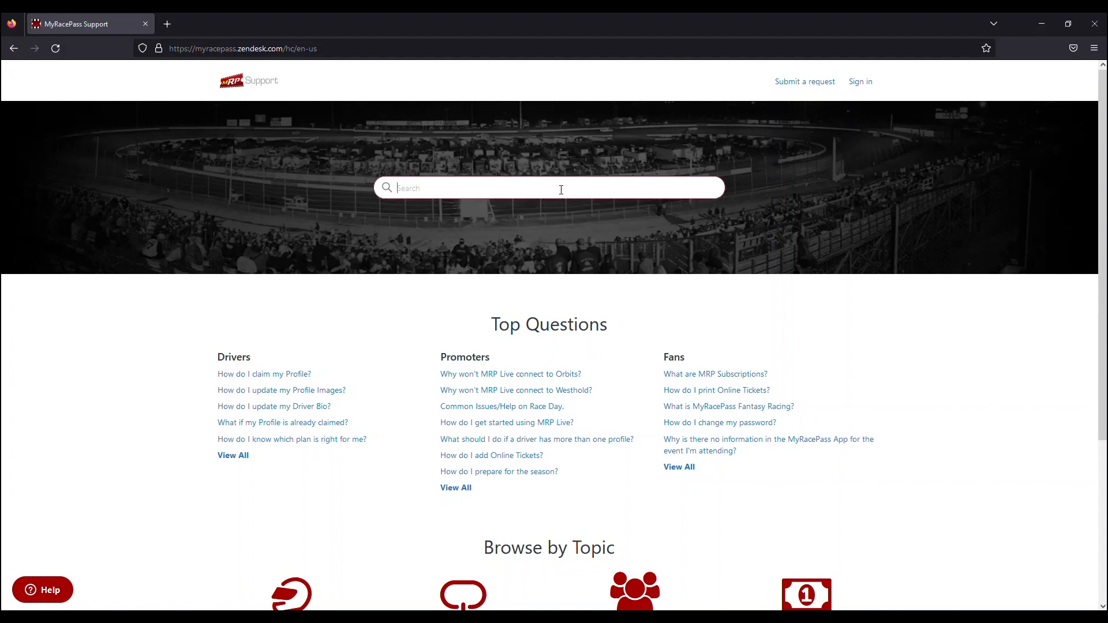
text(1099)
click(553, 223)
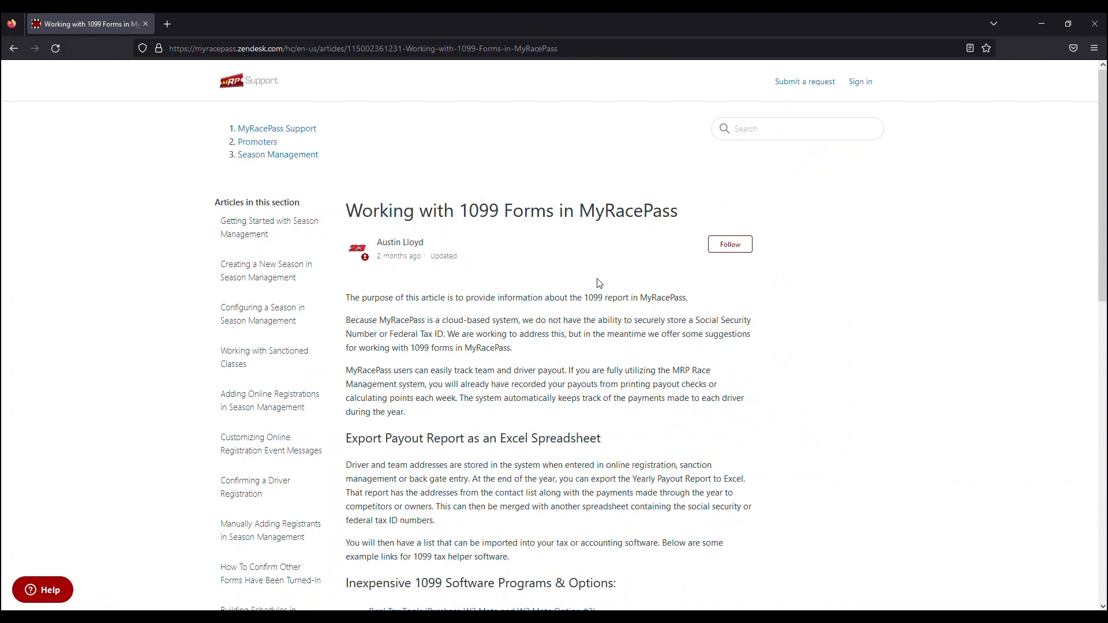
scroll(603, 289, down, 3)
scroll(605, 292, down, 1)
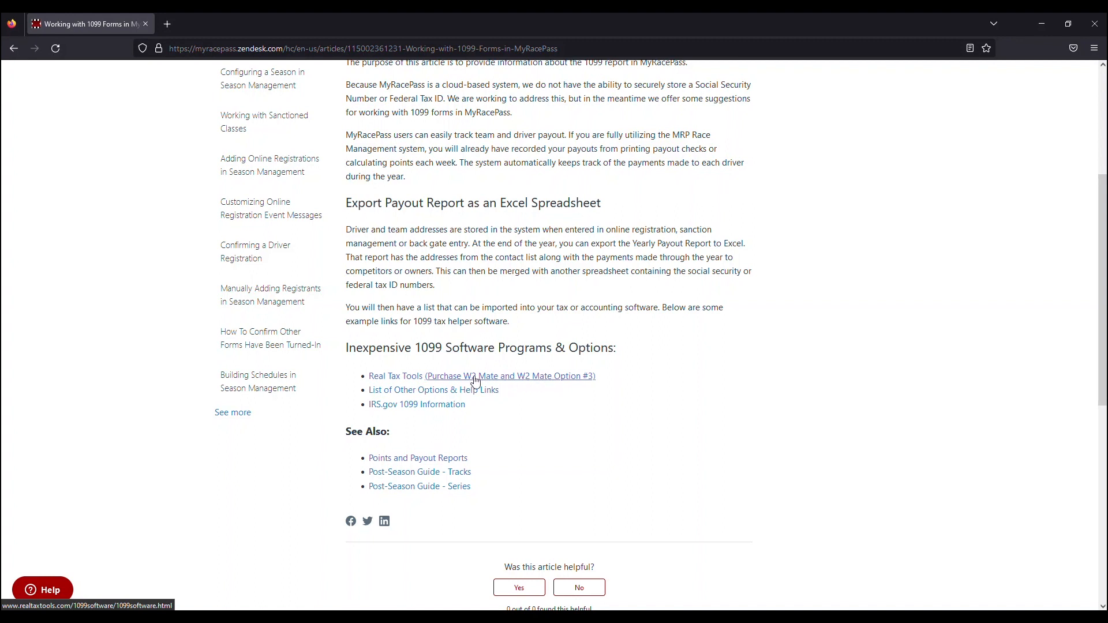
Step: Open the Real Tax Tools order page and choose W2 Mate Software [PC Download] together with W2 Mate Option #3 for data import
click(403, 378)
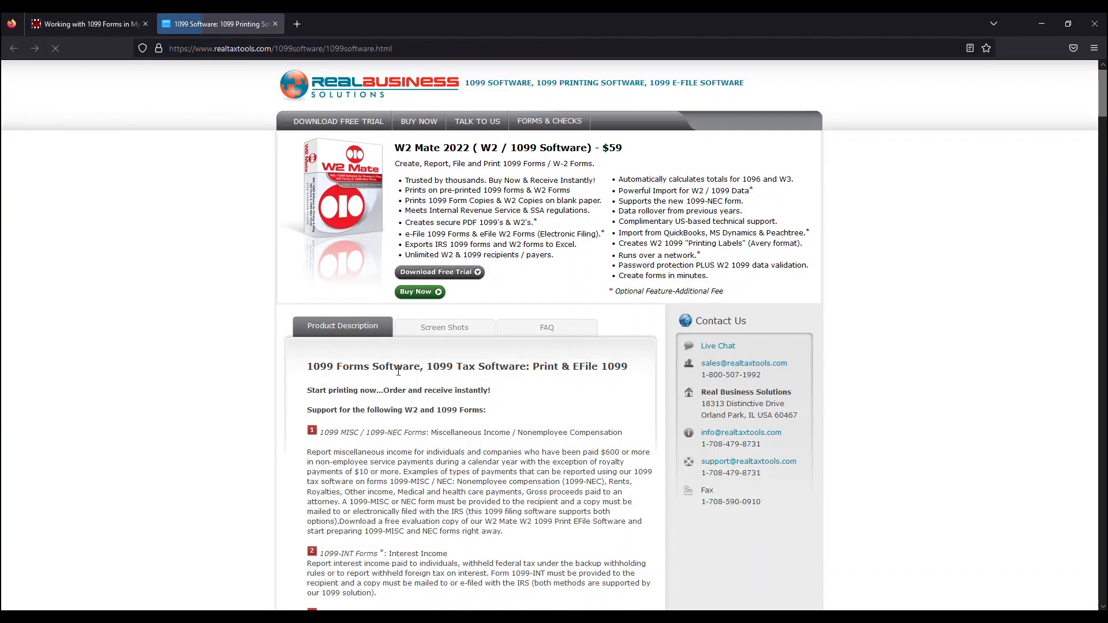
click(427, 293)
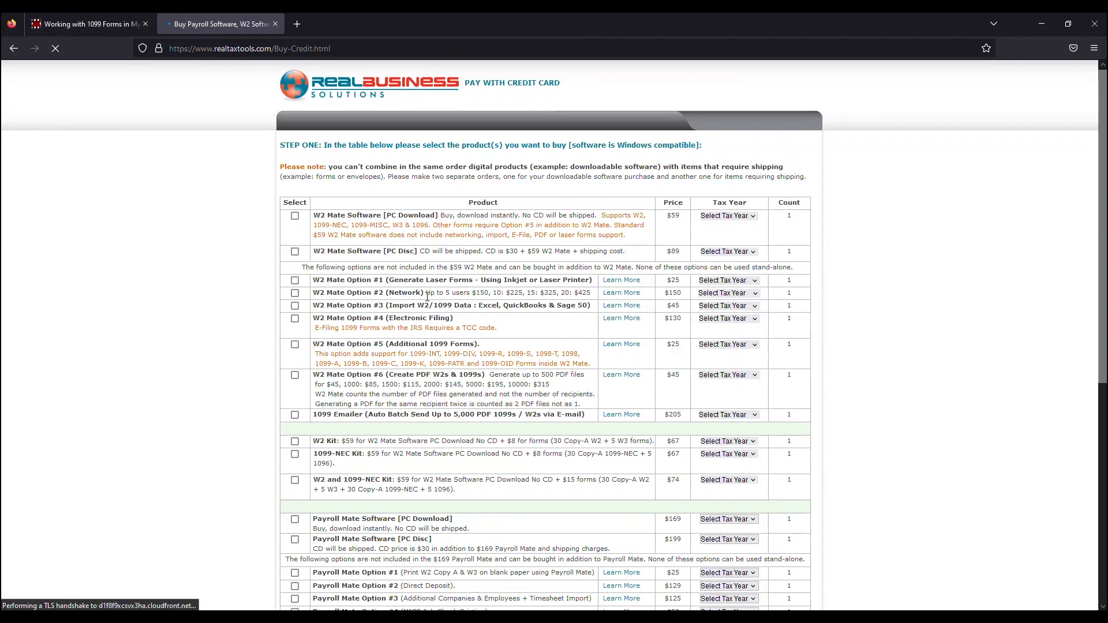
click(295, 217)
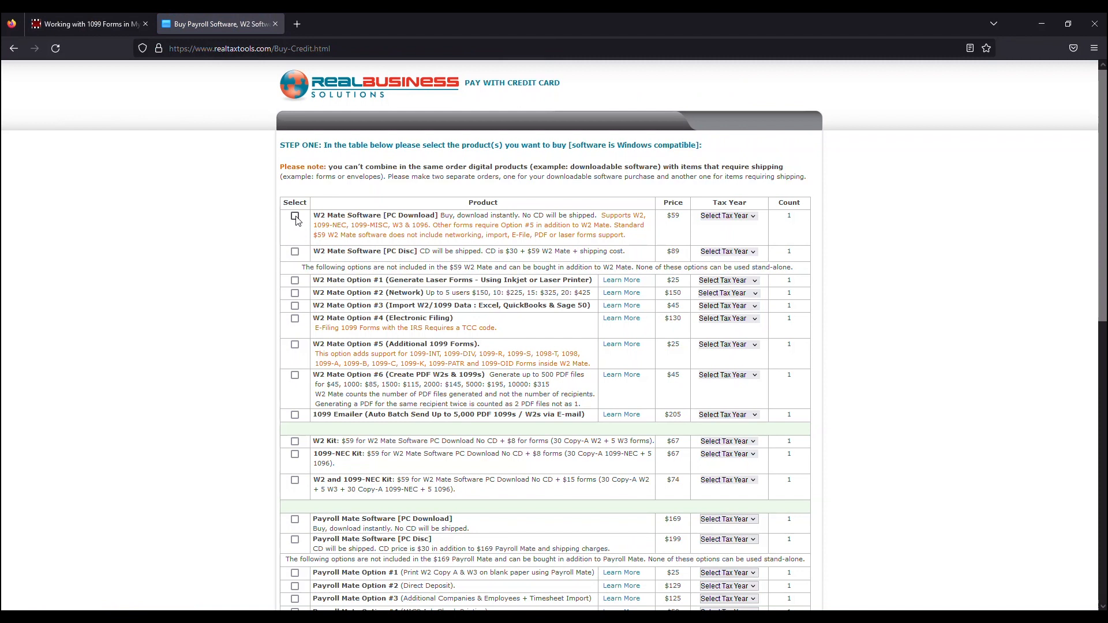
click(295, 306)
Step: Set the state to Iowa in the second part of the order form
scroll(721, 222, down, 10)
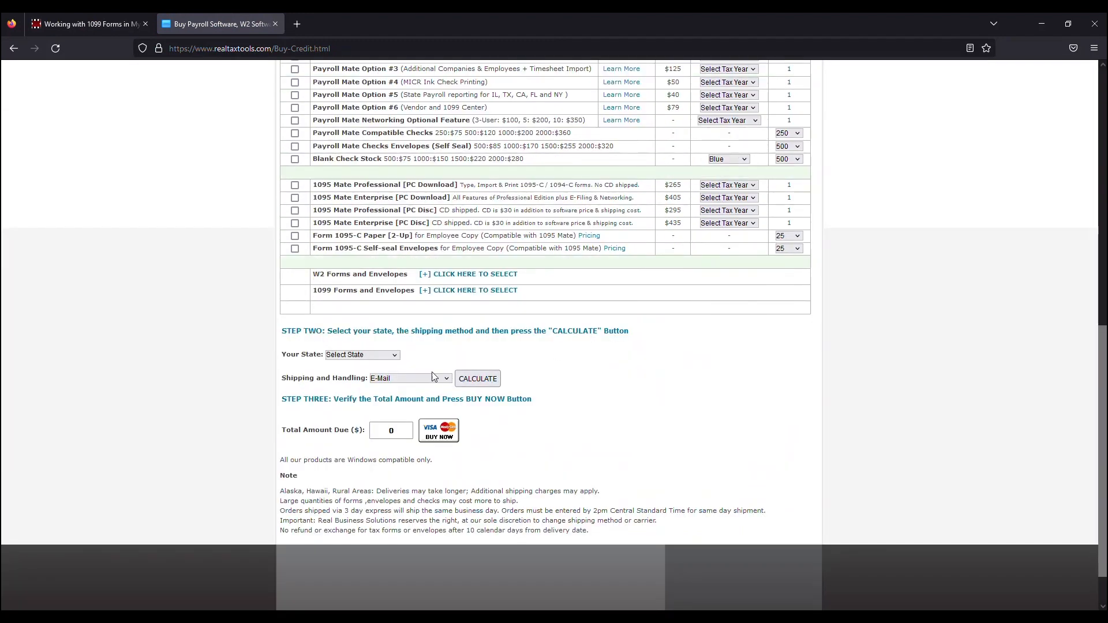
click(378, 356)
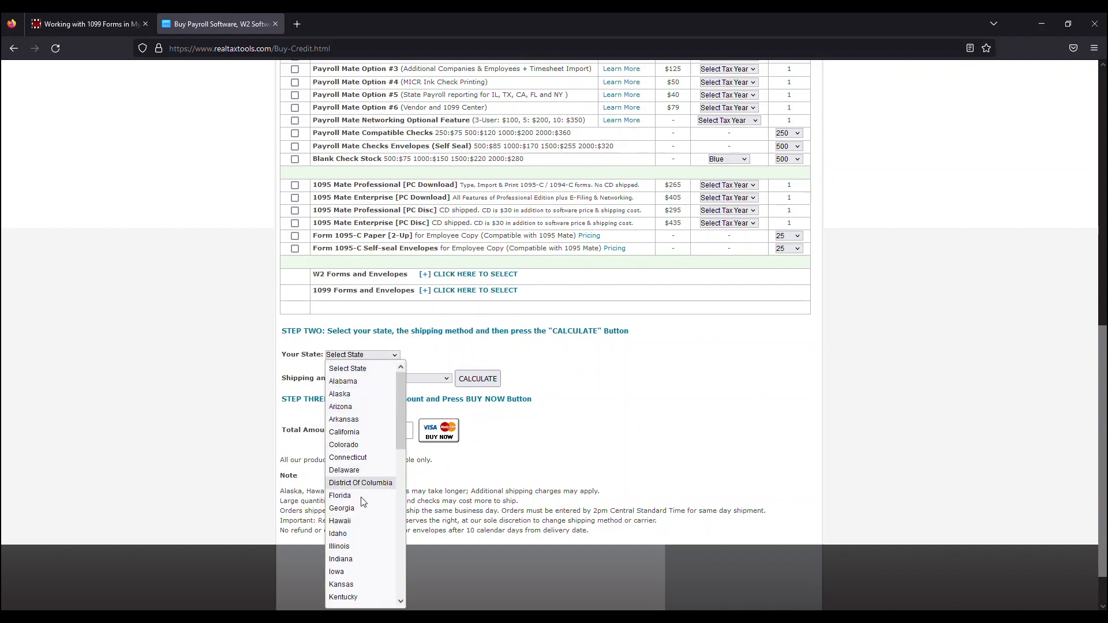
click(348, 572)
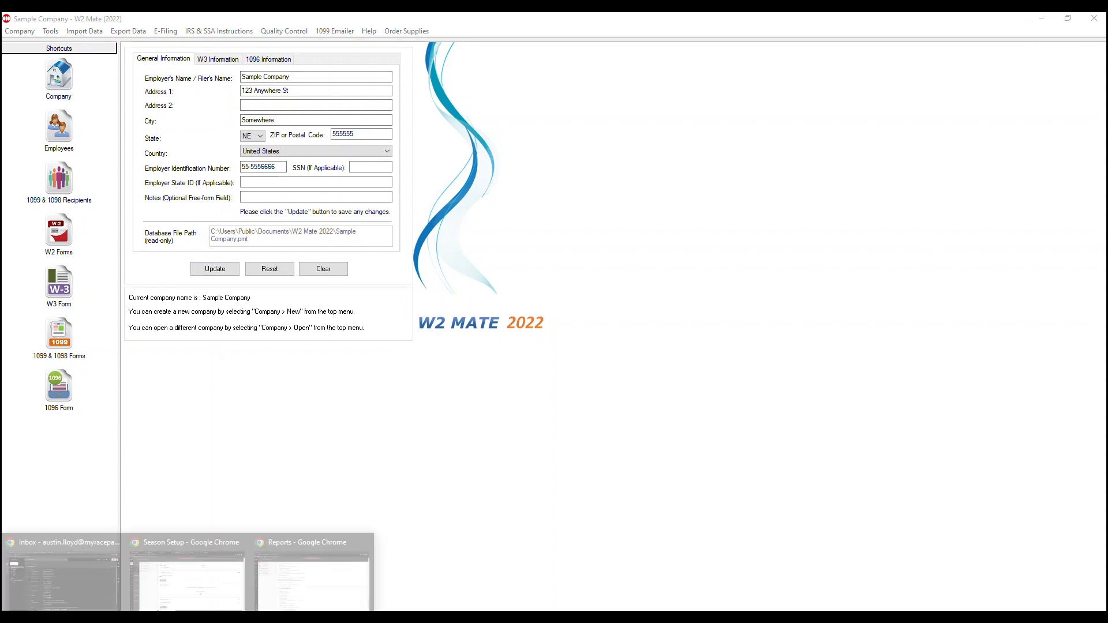
Step: Switch to the MyRacePass Reports page in Chrome and open the Yearly Payout (1099 Report) for 2022
click(282, 566)
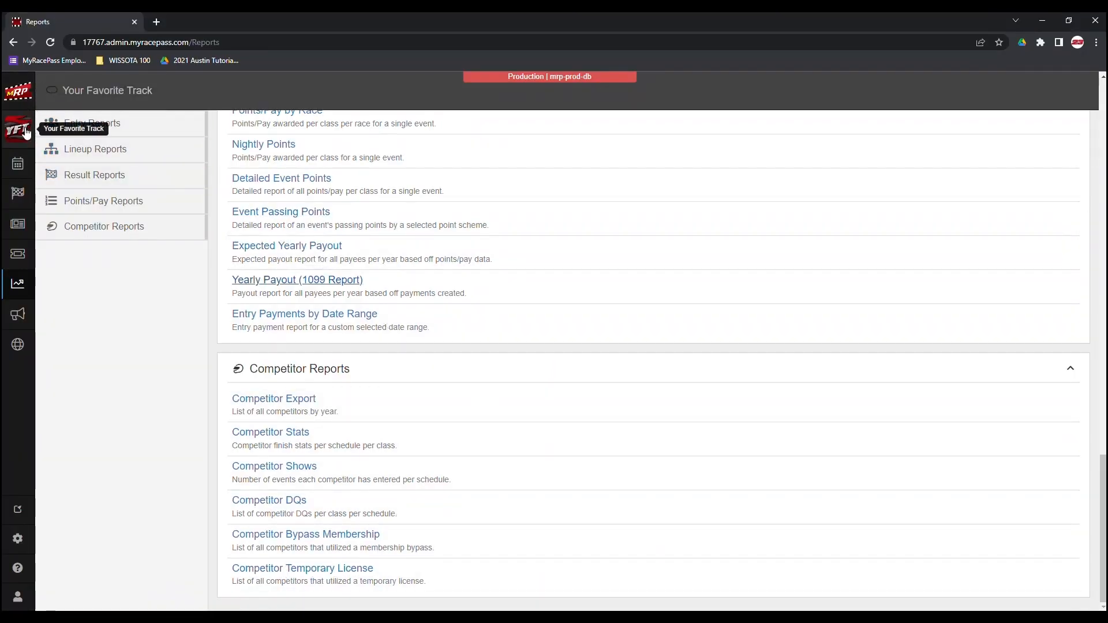
click(289, 283)
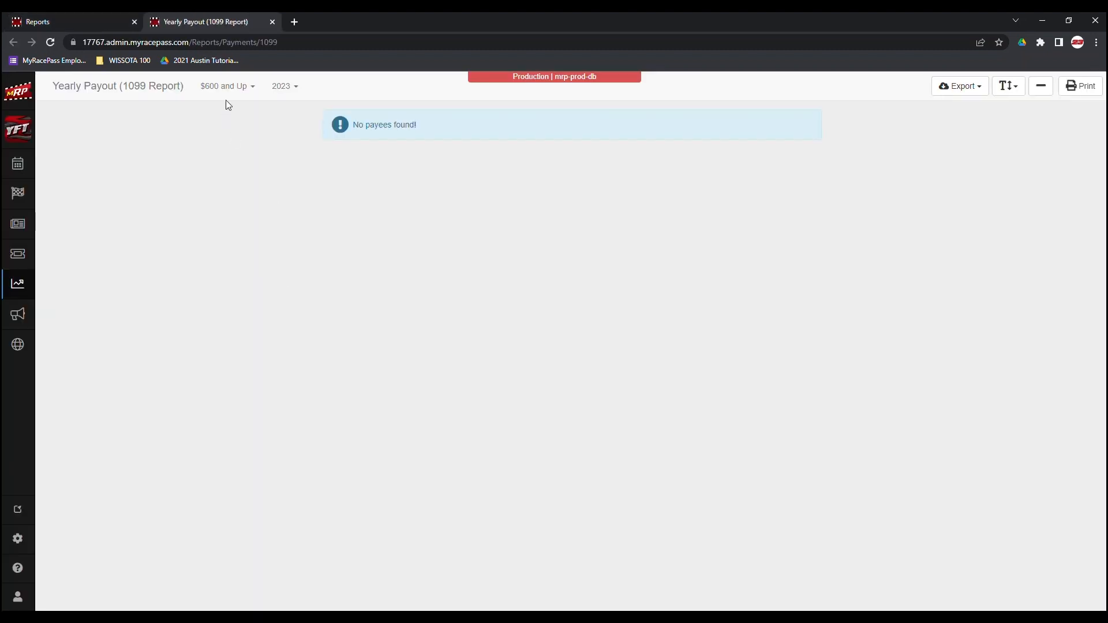
click(279, 90)
click(289, 124)
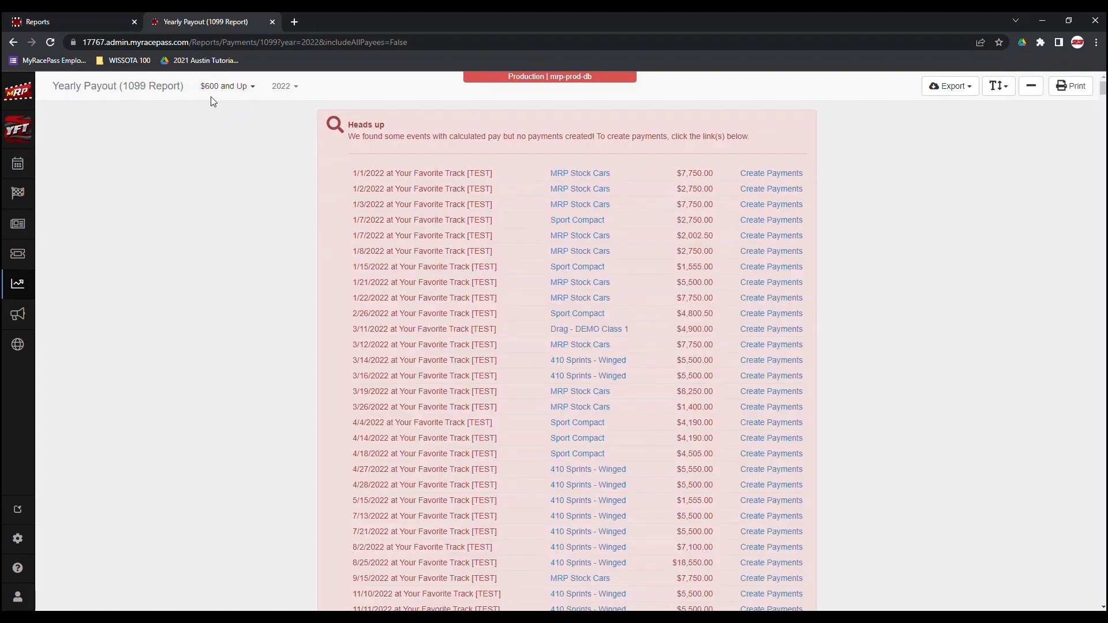
Step: Look through the payees, addresses and earnings in the yearly summary and show the report's export formats
scroll(428, 330, down, 20)
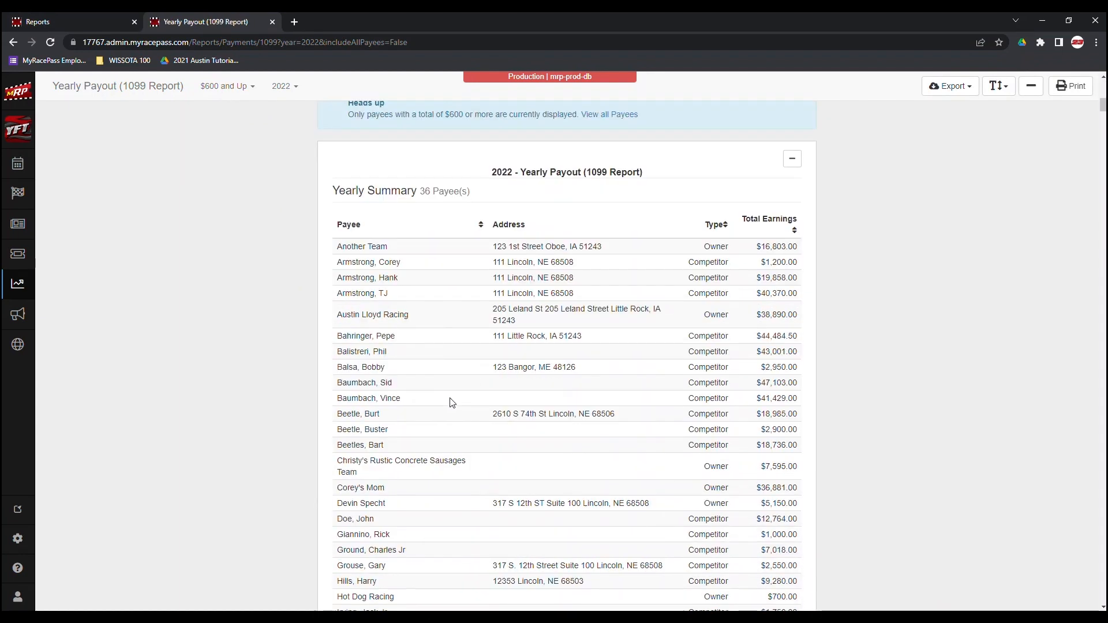
scroll(651, 422, down, 4)
scroll(651, 422, up, 7)
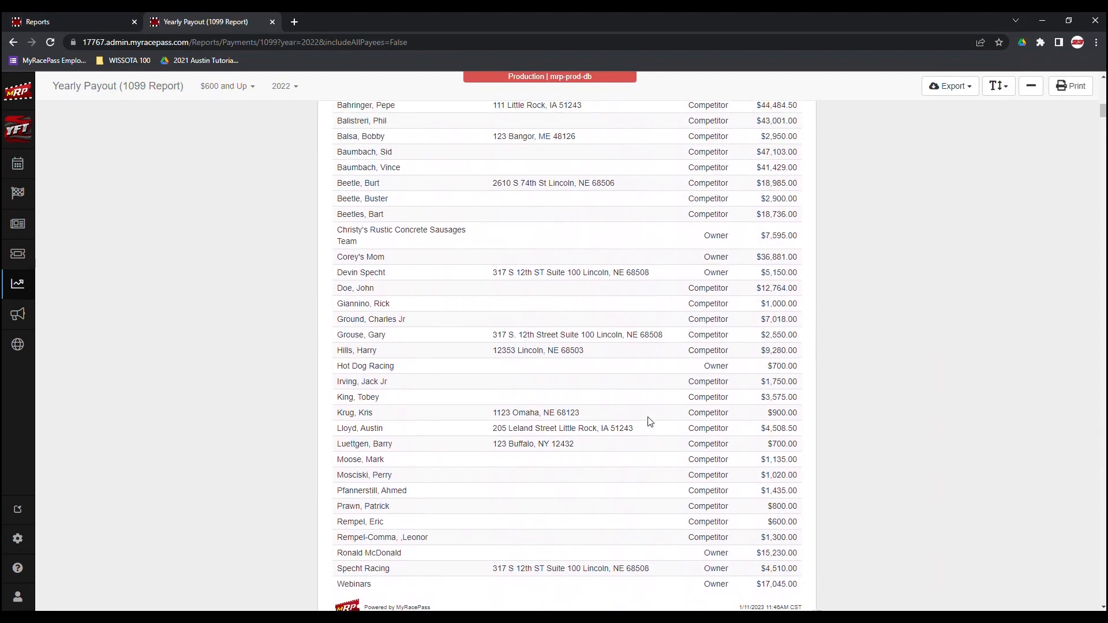
scroll(651, 422, up, 1)
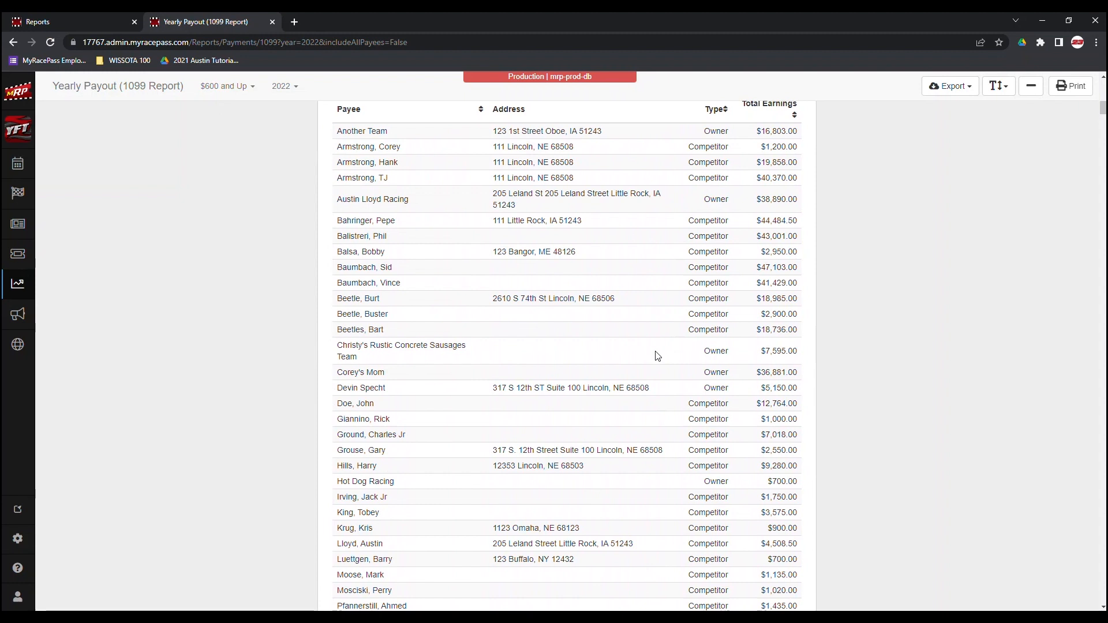
click(951, 90)
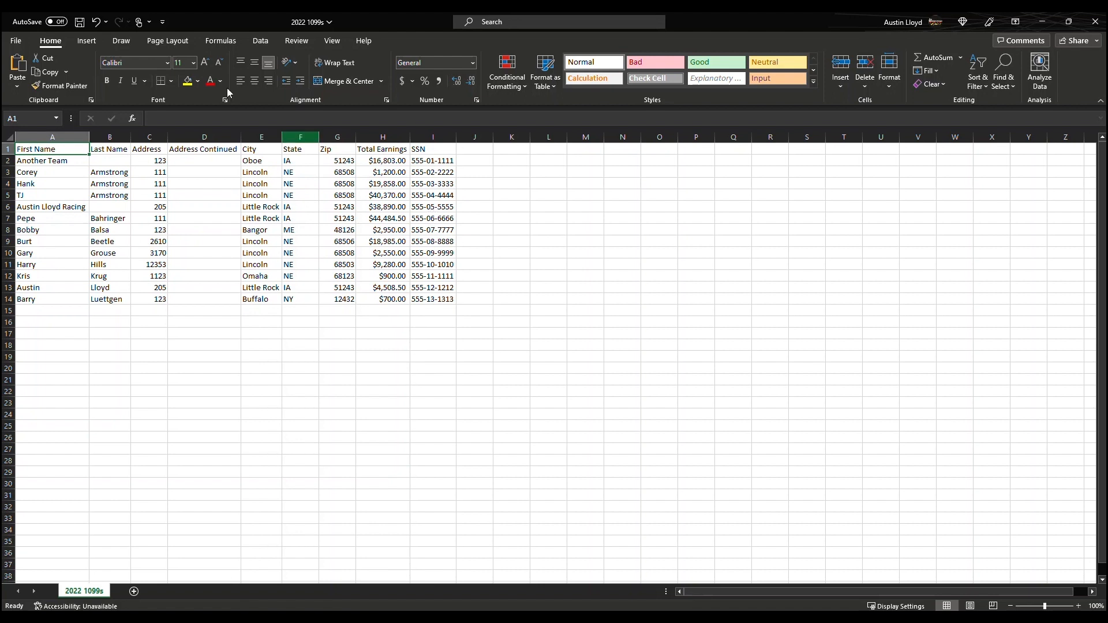
Step: Save the 2022 1099s spreadsheet in Excel and check that its Save As format is CSV (Comma delimited)
click(82, 27)
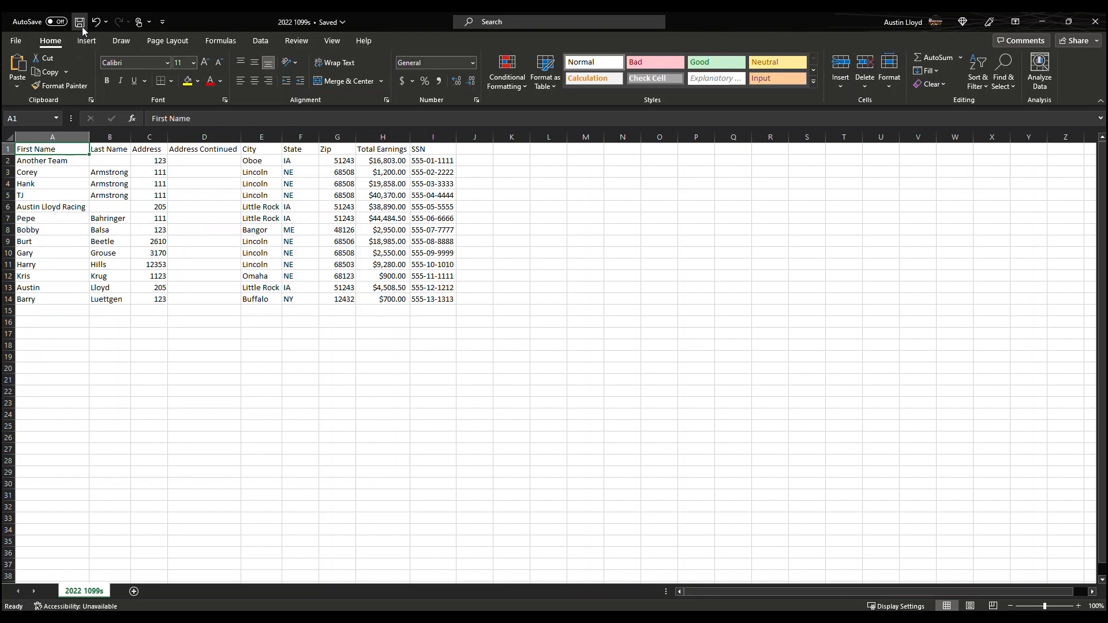
click(17, 40)
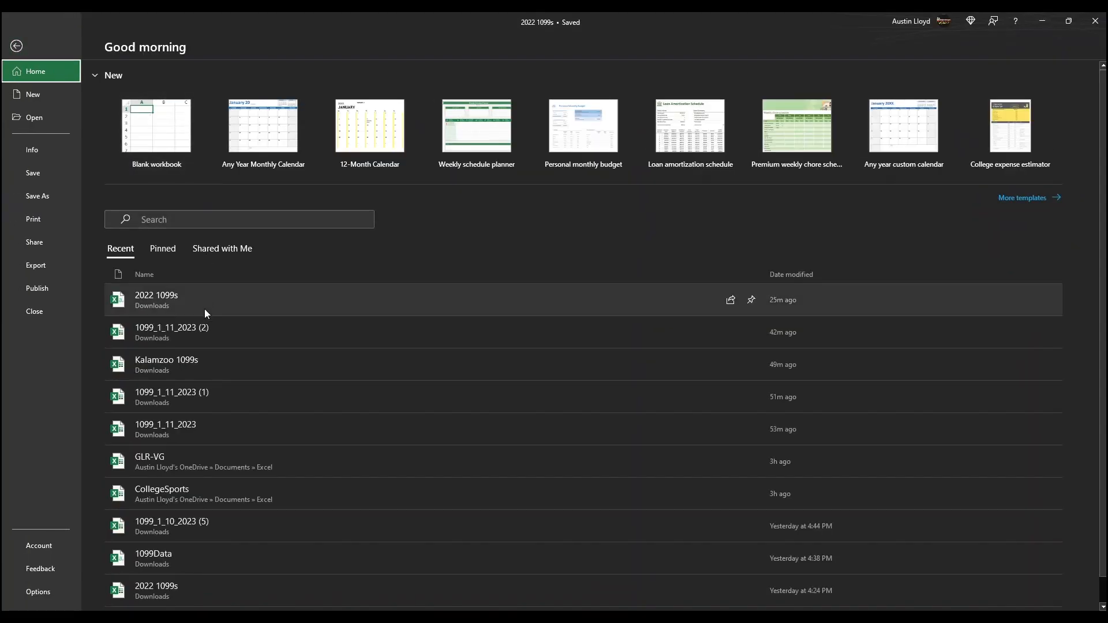
click(41, 196)
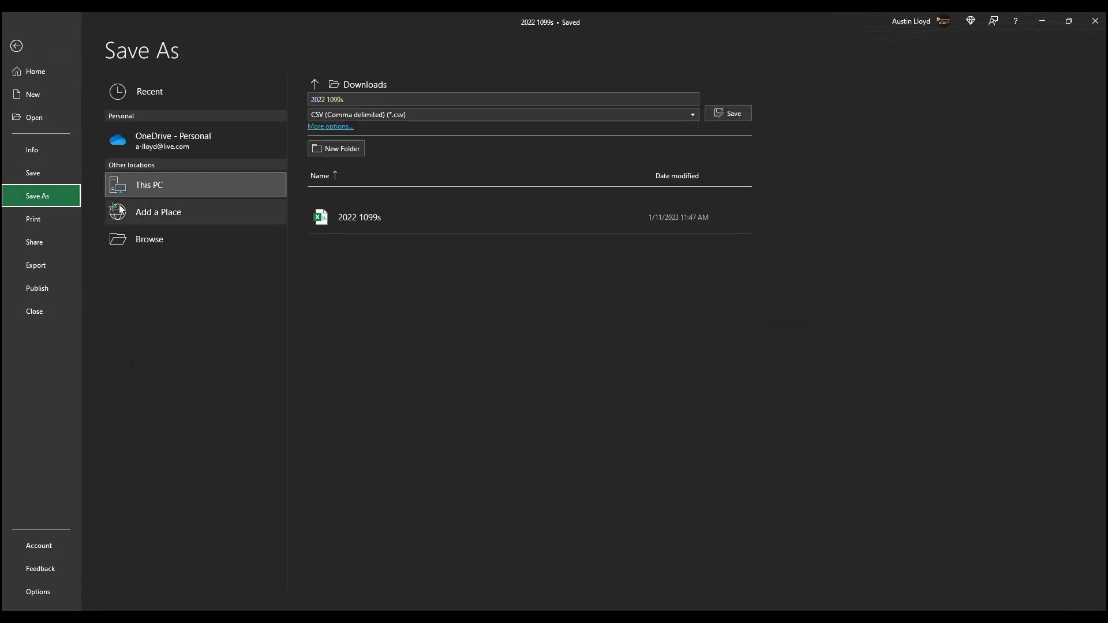
click(414, 119)
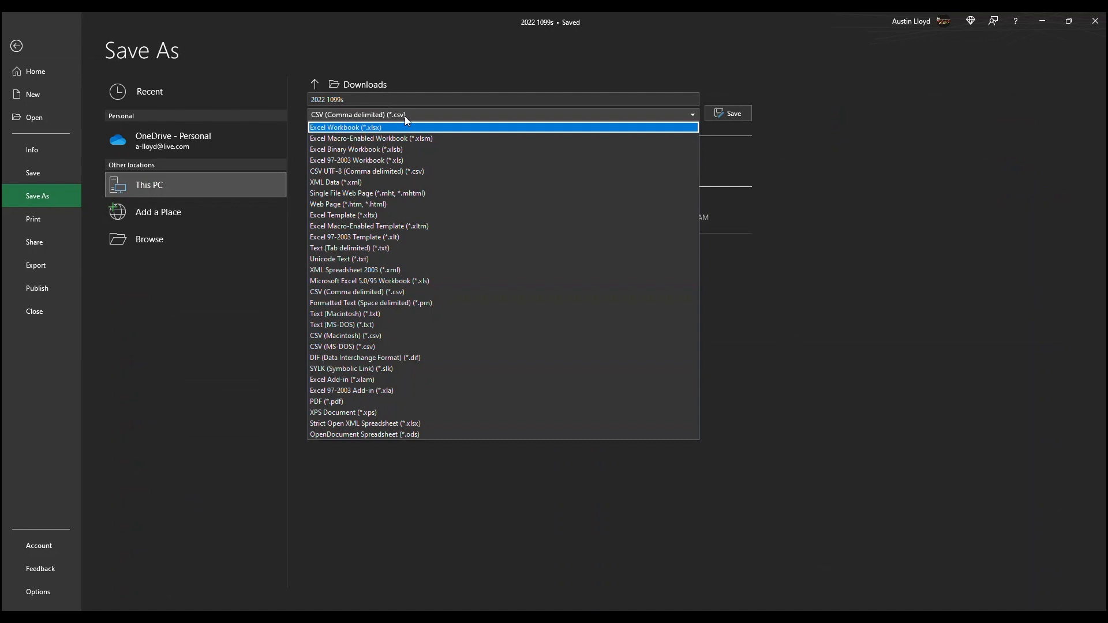
click(406, 118)
click(408, 82)
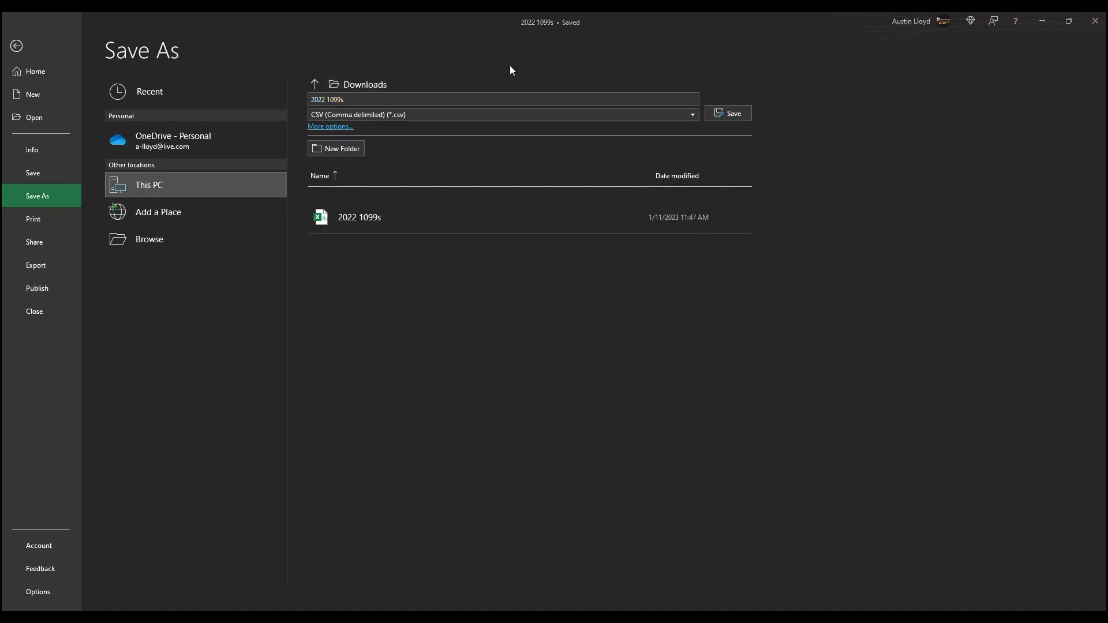
click(540, 21)
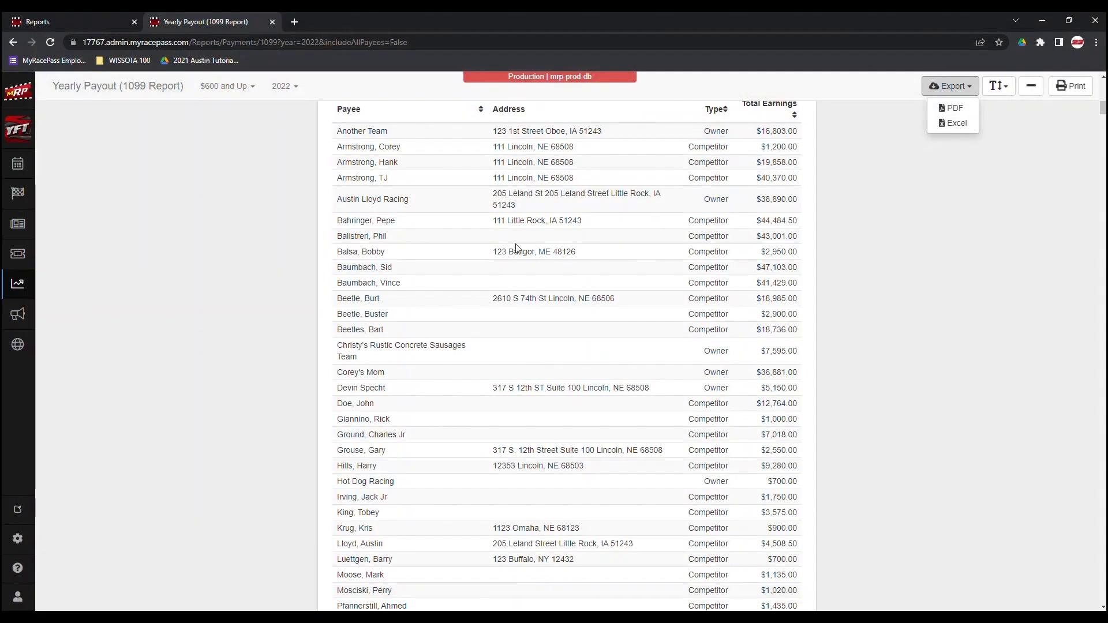
Step: Switch to W2 Mate and start an import of 1099-MISC forms from CSV
mouse_move(298, 618)
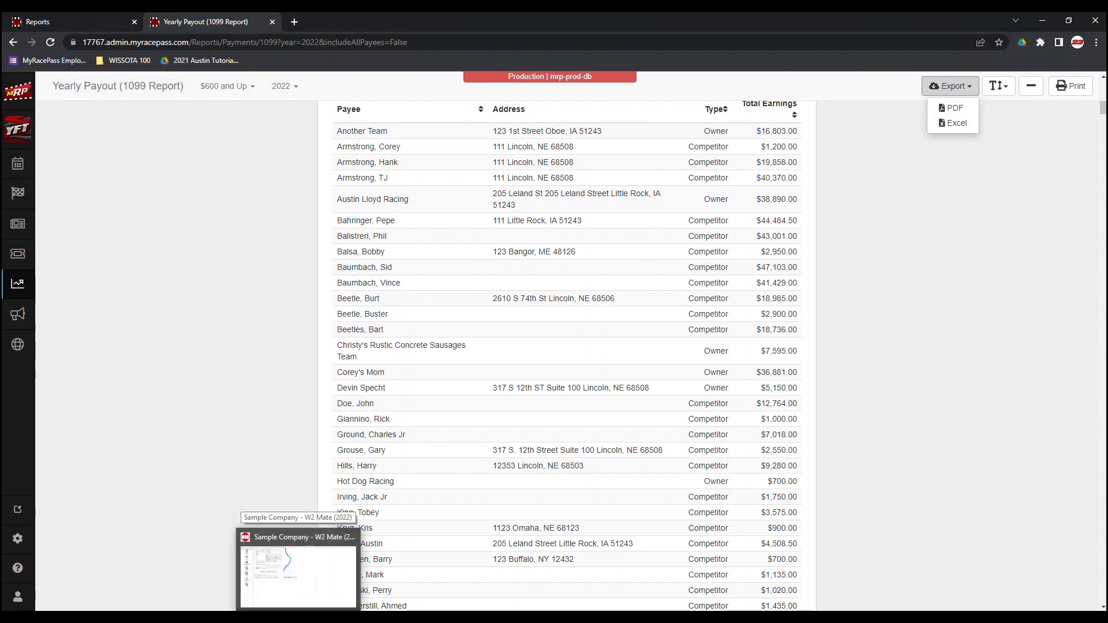
click(298, 572)
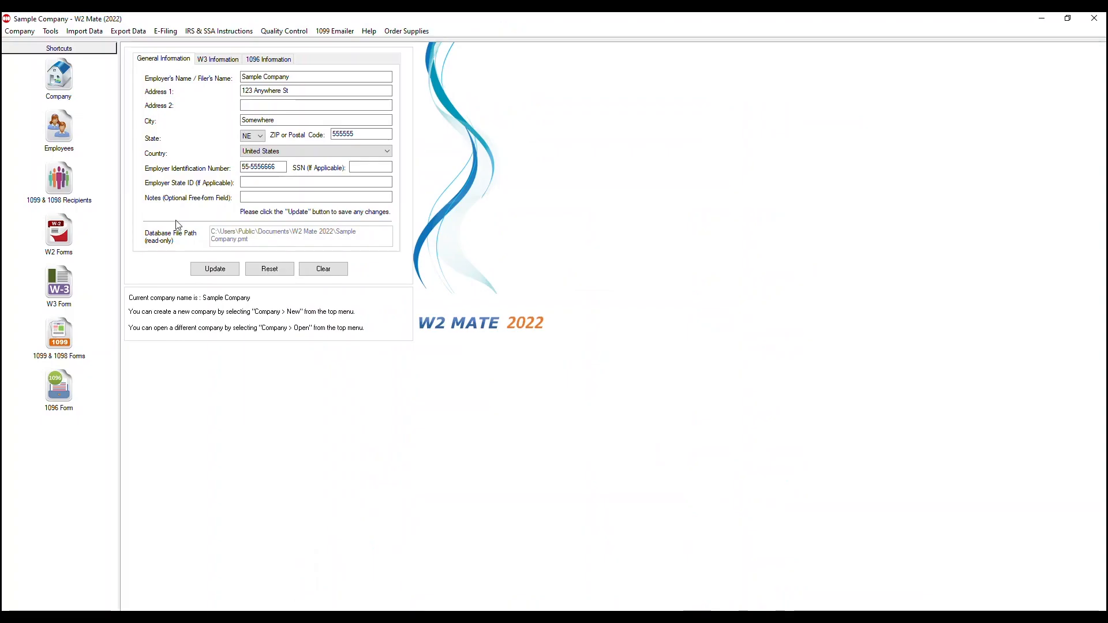
click(81, 32)
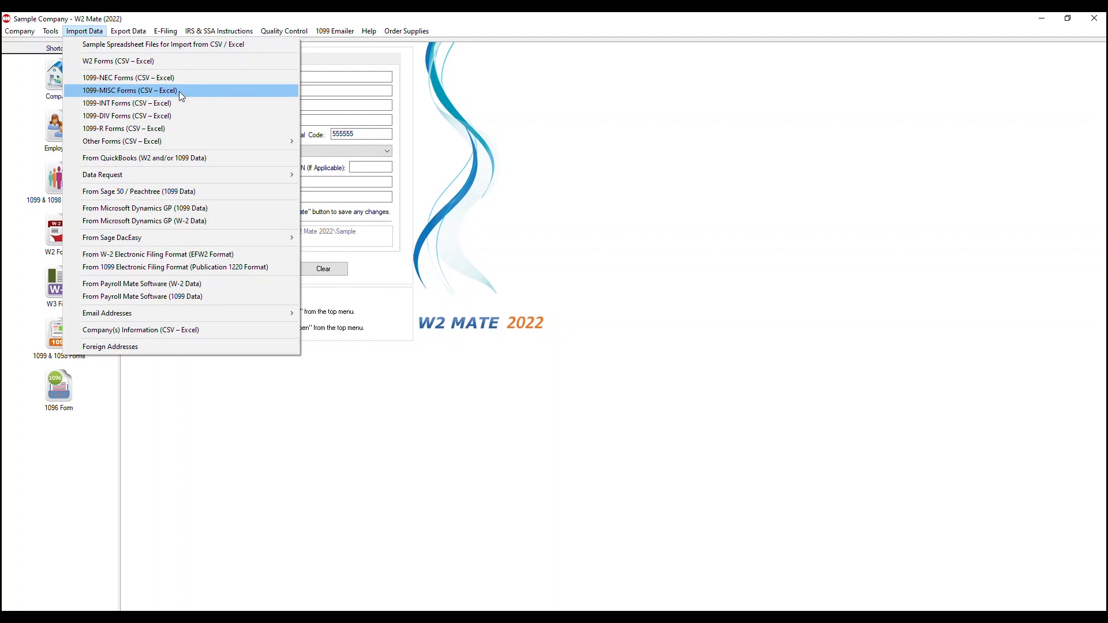
click(179, 91)
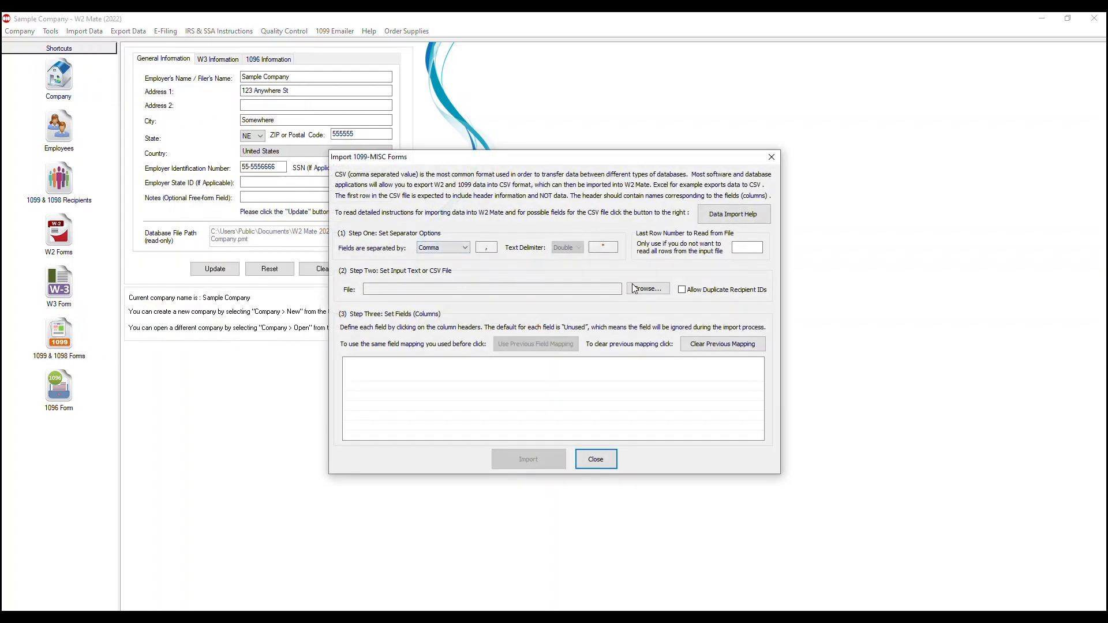
Step: Load 2022 1099s from Downloads as the import file, dismiss the duplicates notice and apply the previous field mapping
click(635, 289)
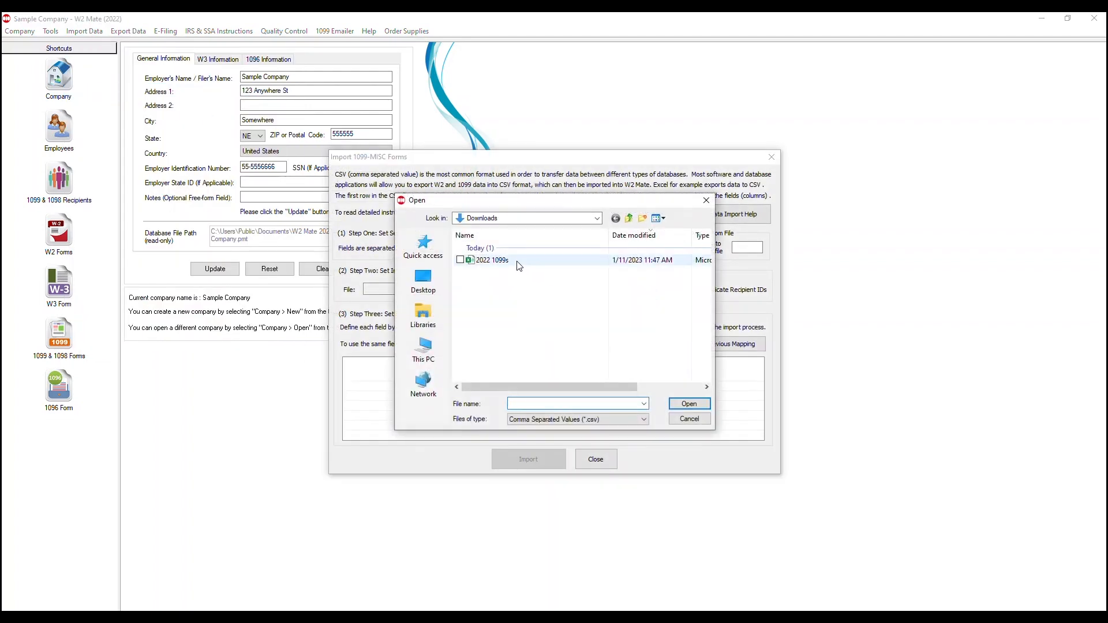
click(518, 261)
click(689, 404)
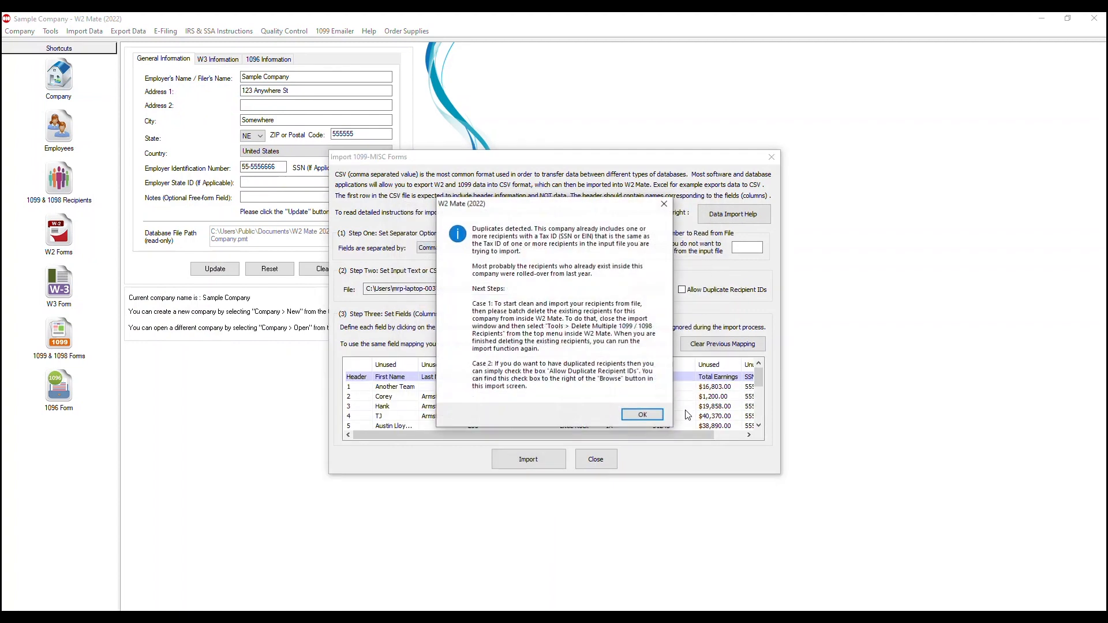
click(638, 415)
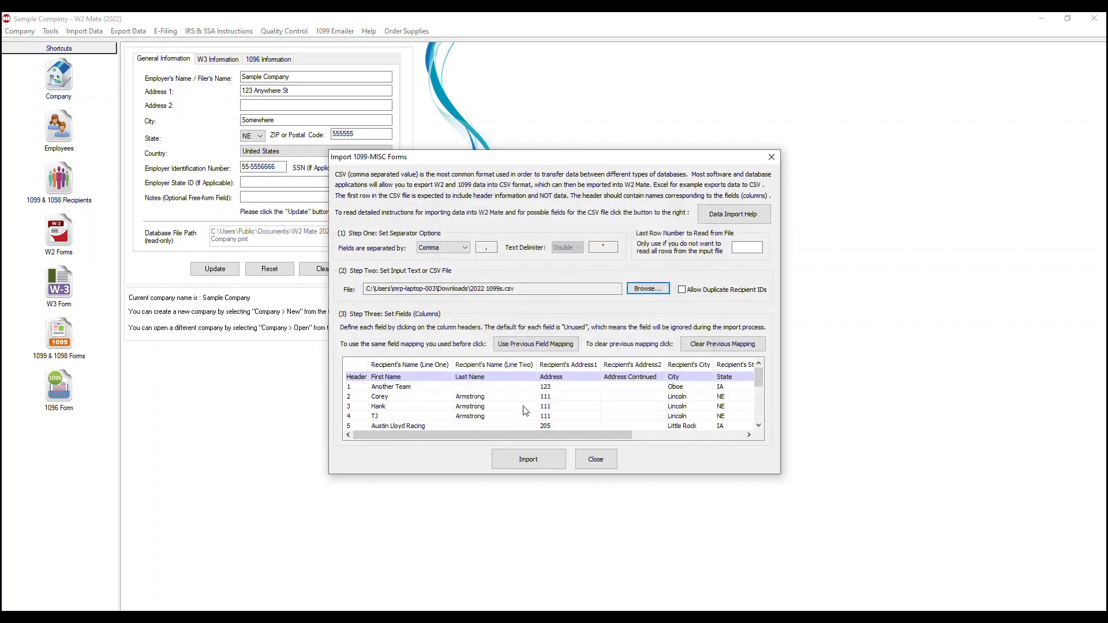
Step: Check the mapped columns and the recipient information field assigned to the First Name column
scroll(525, 411, down, 3)
scroll(526, 411, up, 3)
click(415, 368)
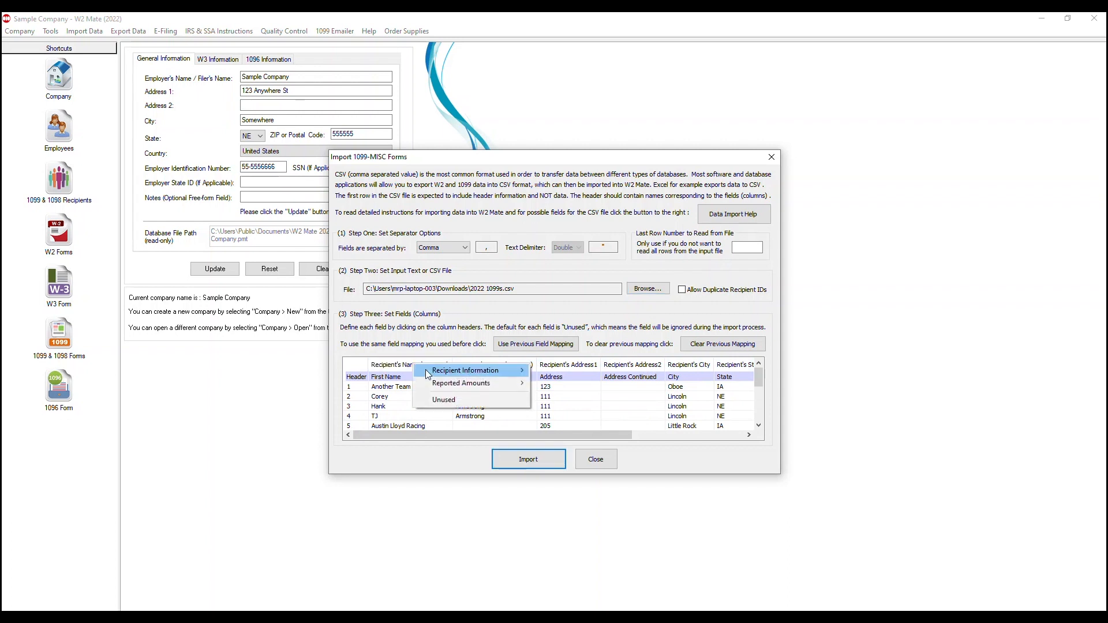
mouse_move(435, 373)
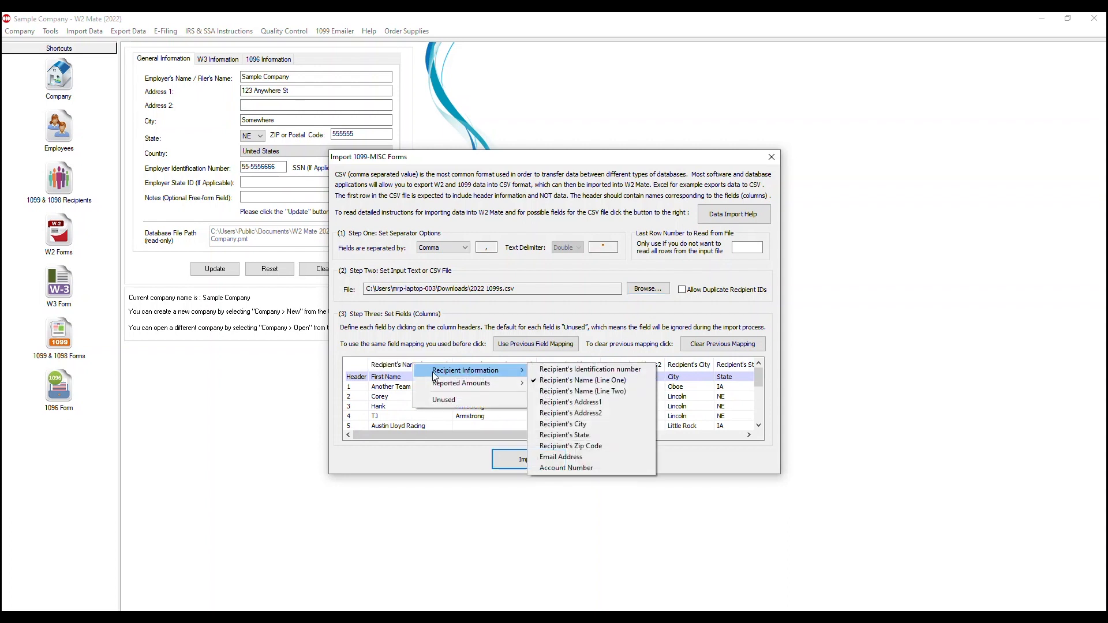
click(570, 391)
key(Return)
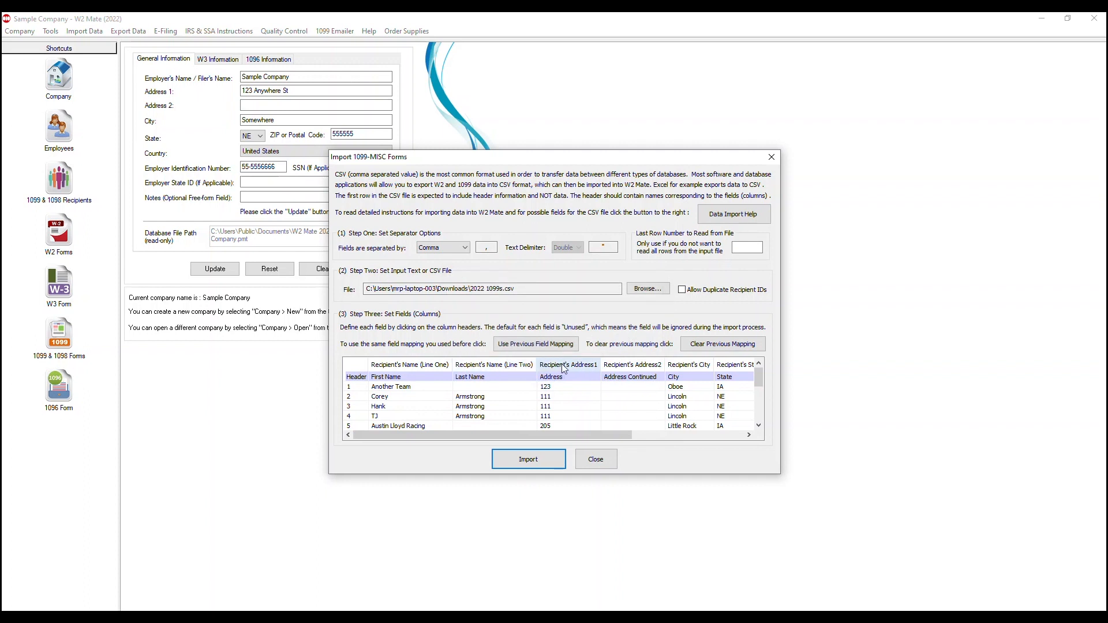
Step: Check which reported amounts field is assigned to the Total Earnings column in the import mapping
drag(613, 436, 729, 428)
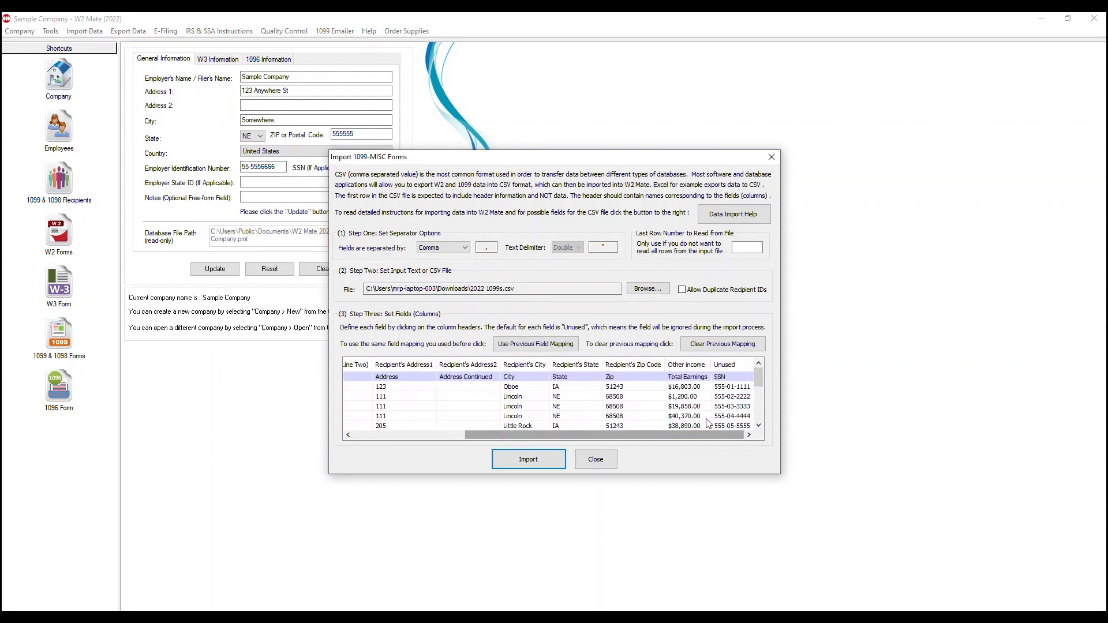
click(698, 370)
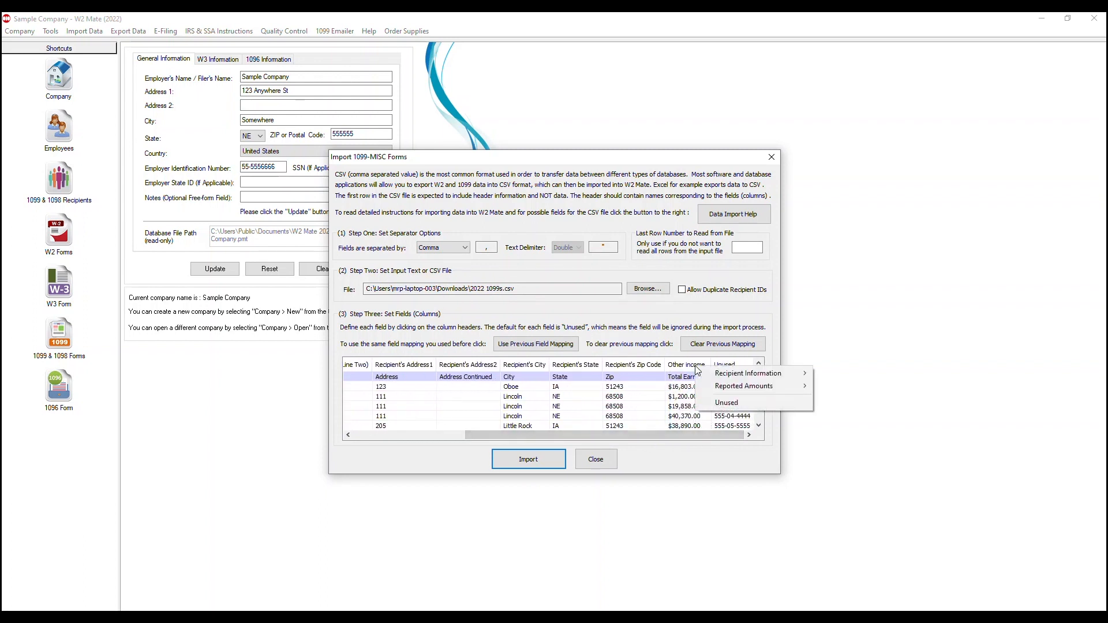
mouse_move(727, 388)
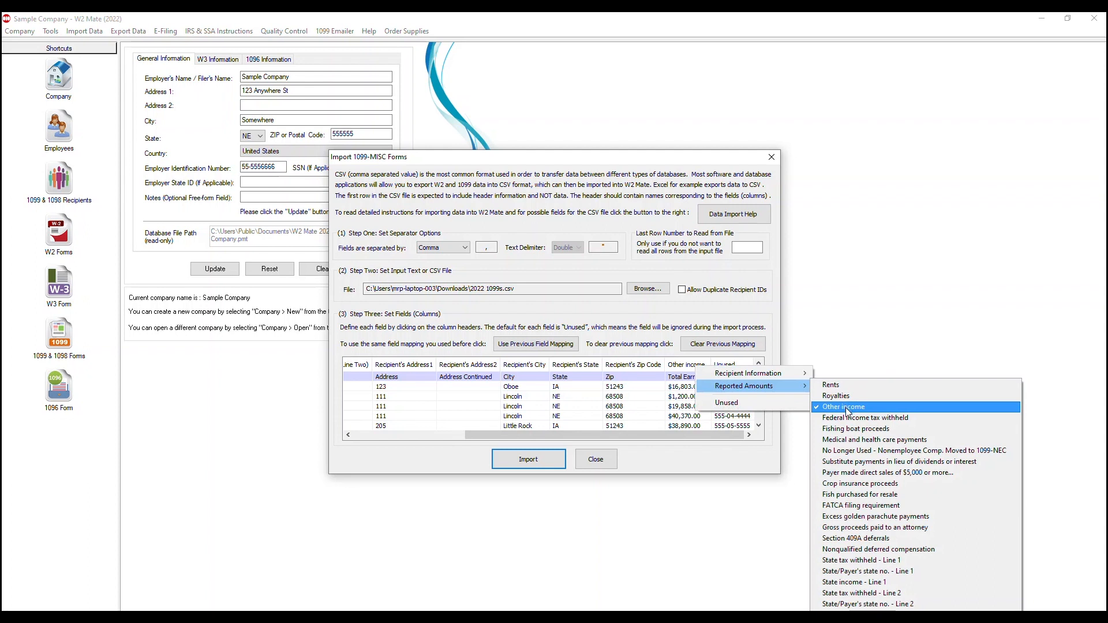
click(743, 467)
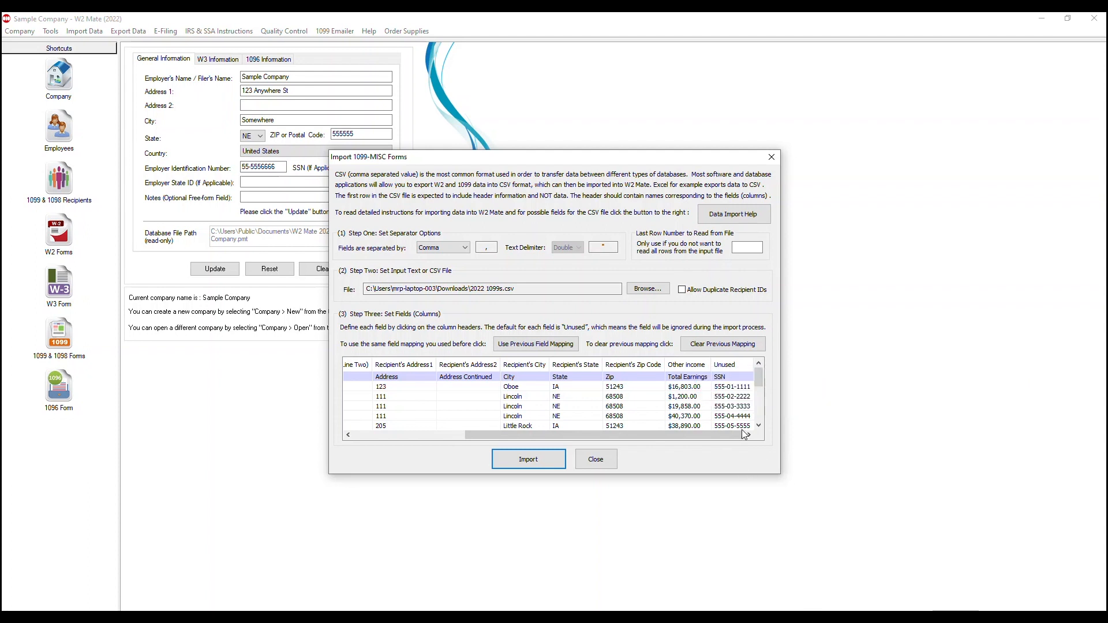
Step: Try to map the SSN column to Recipient's Identification number, dismiss the error report and close the 1099-MISC import
click(733, 365)
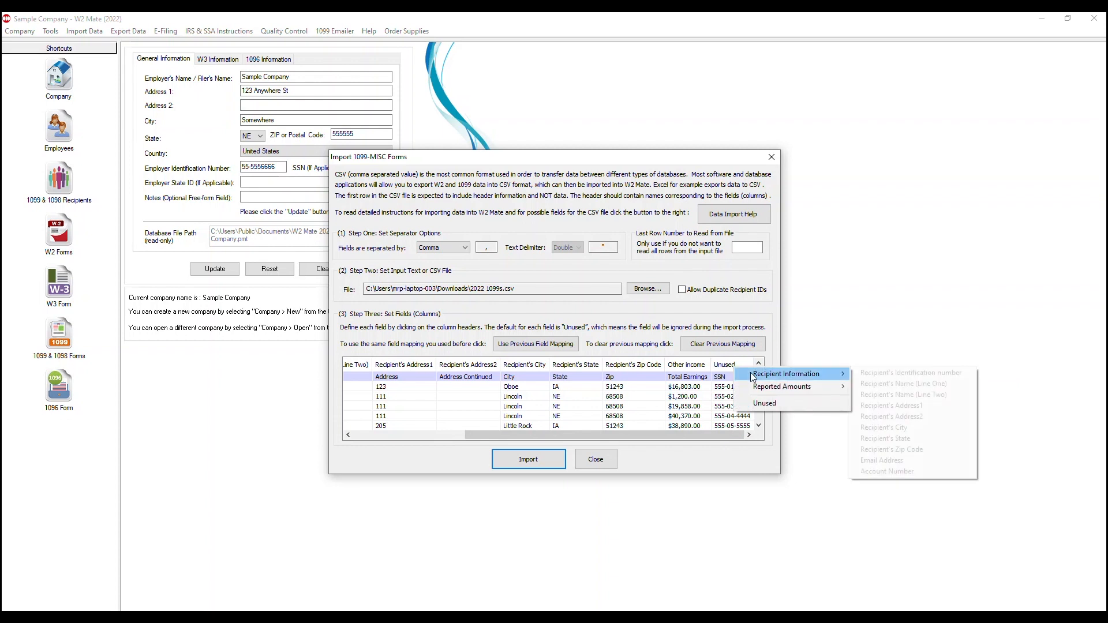
click(908, 376)
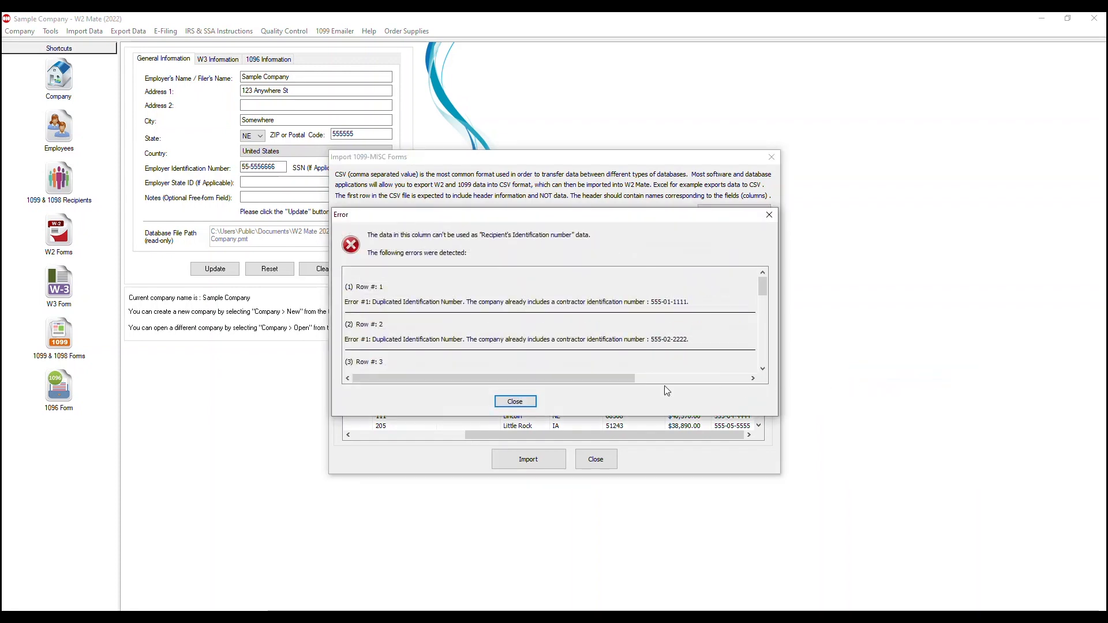
click(516, 403)
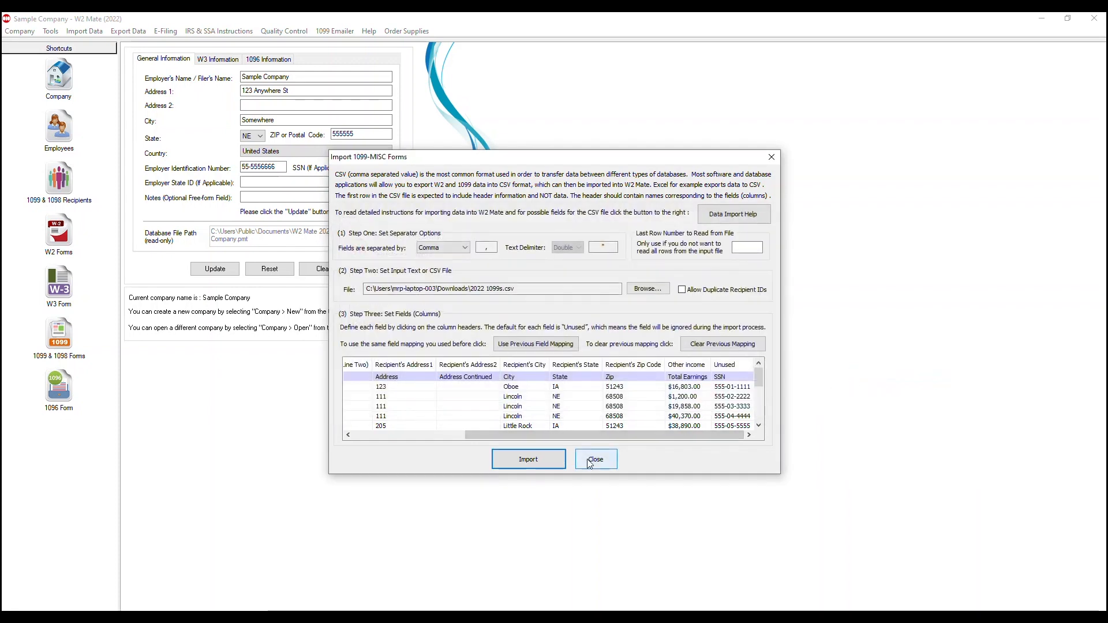
click(606, 464)
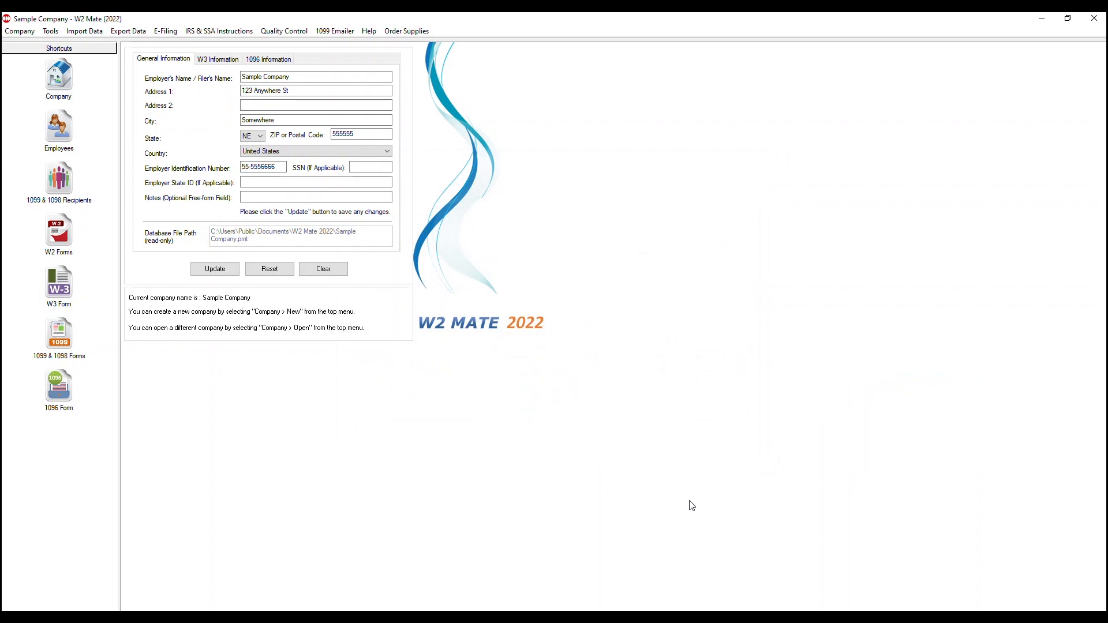
Step: Review the 1099 & 1098 recipients list, and page through the recipients' 1099-MISC forms to check names, addresses and other income
click(60, 179)
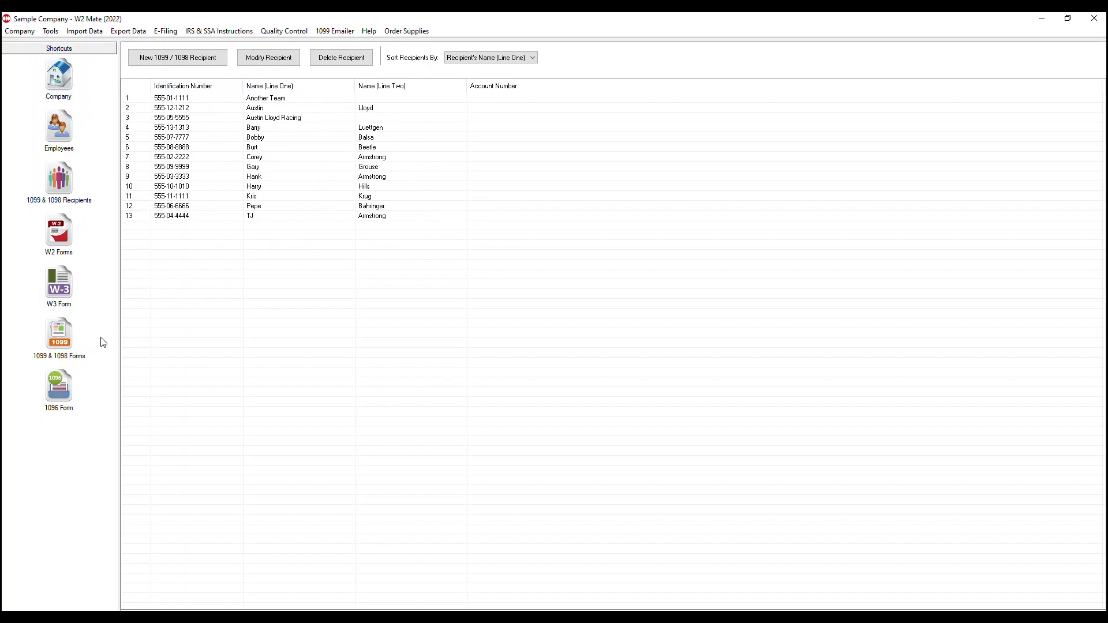
click(59, 335)
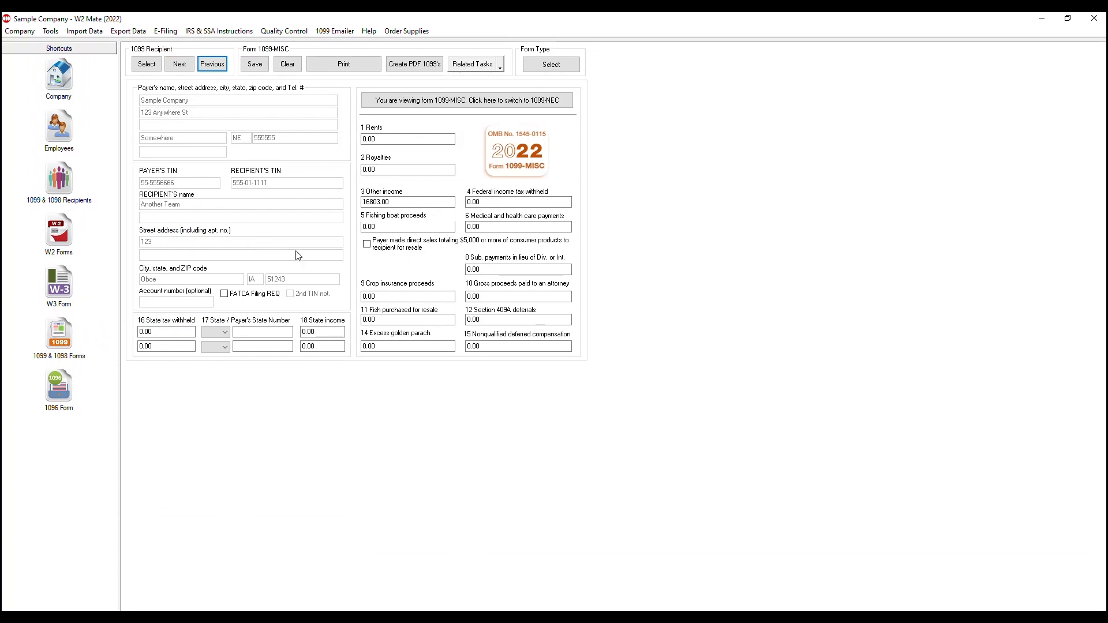
click(178, 68)
click(179, 70)
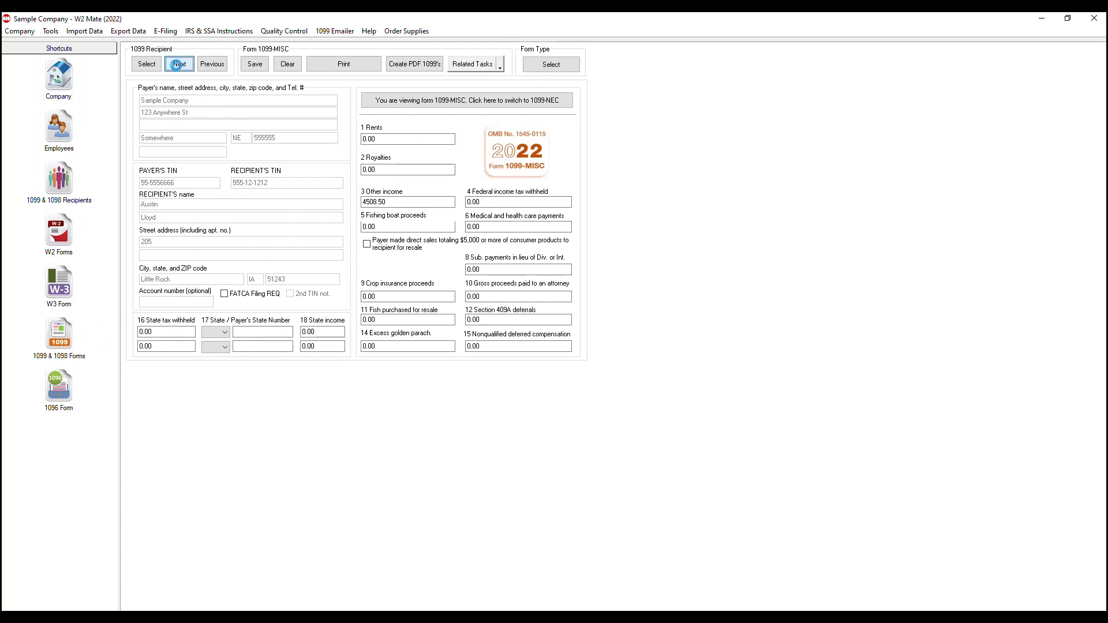
click(179, 68)
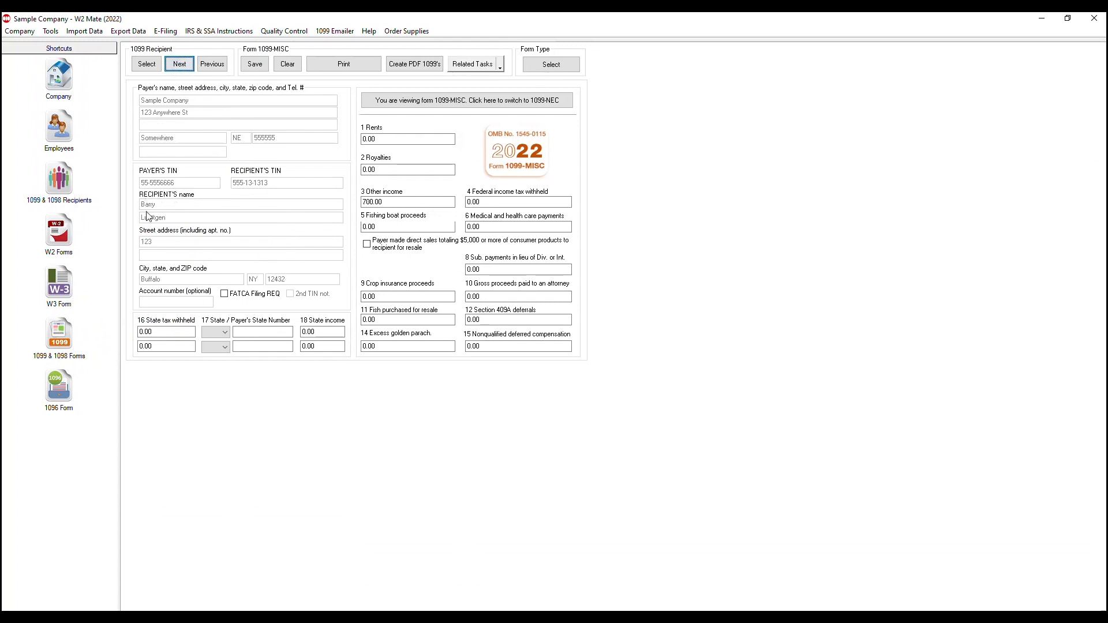
click(182, 69)
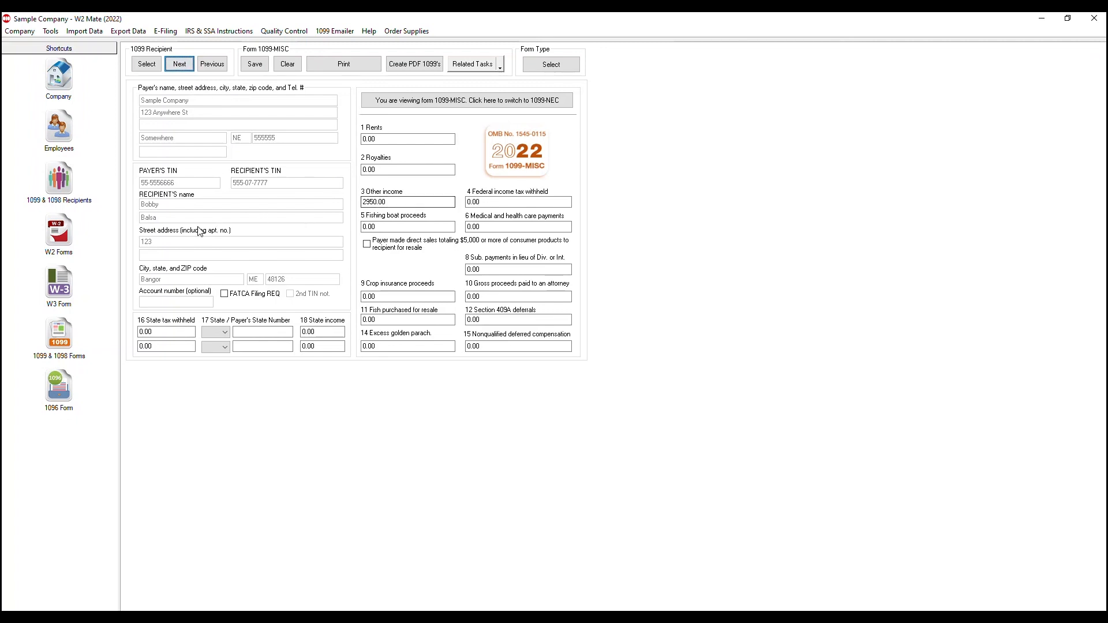
click(179, 69)
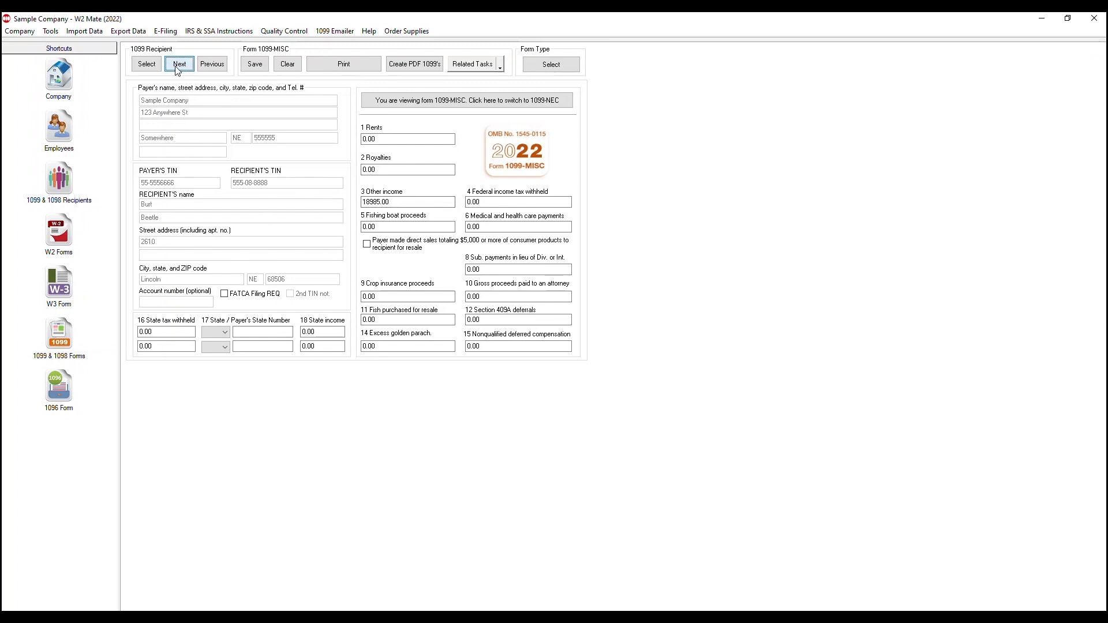
click(178, 69)
click(178, 69)
click(180, 69)
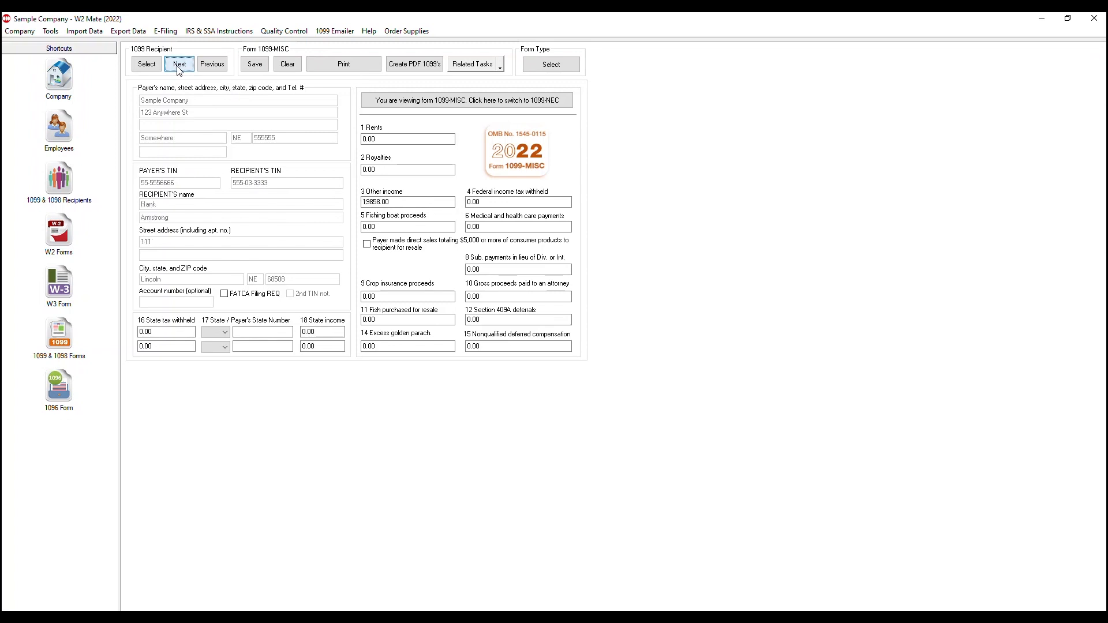